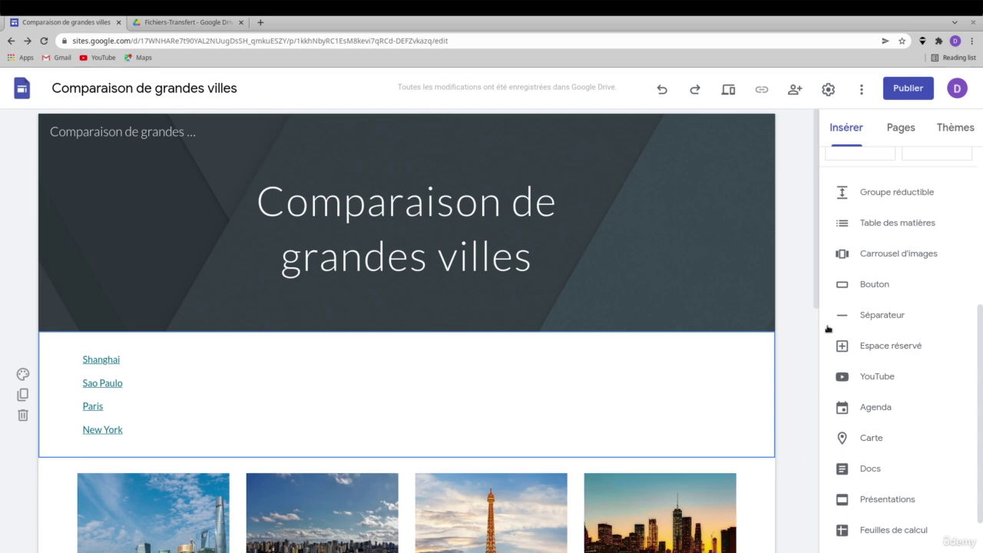
# Start an image carousel and add the recent Shanghai and Sao Paulo pictures from Google Drive to it
pyautogui.click(891, 258)
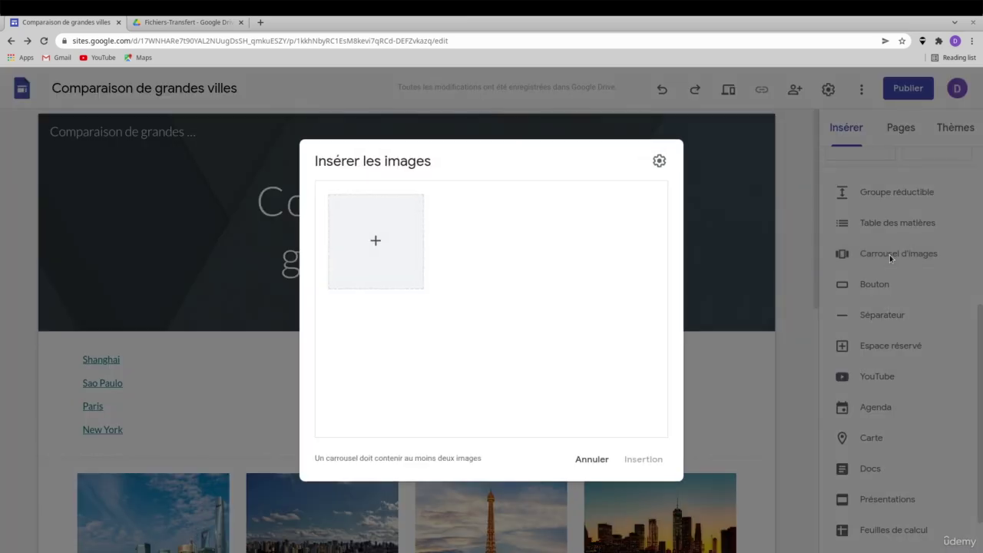
pyautogui.click(386, 247)
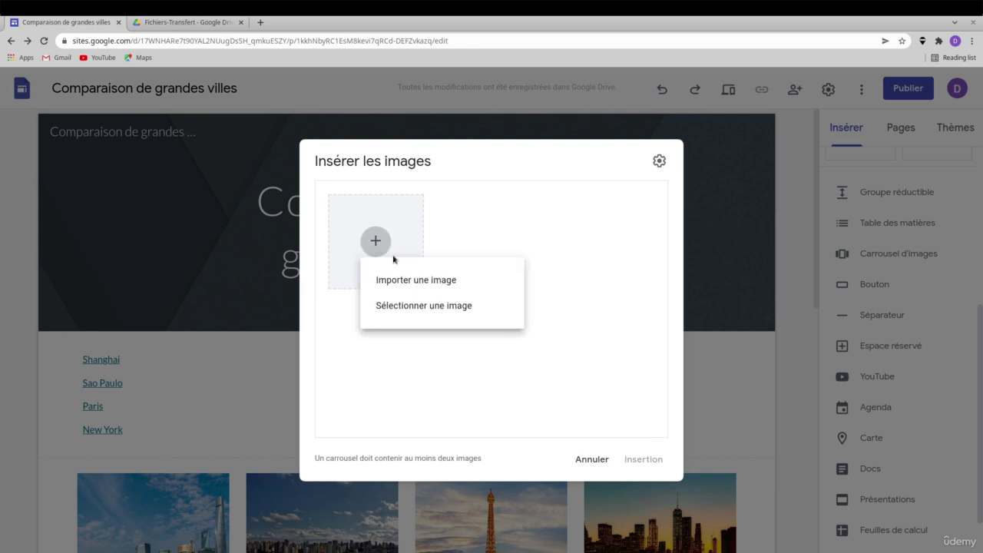
pyautogui.click(454, 306)
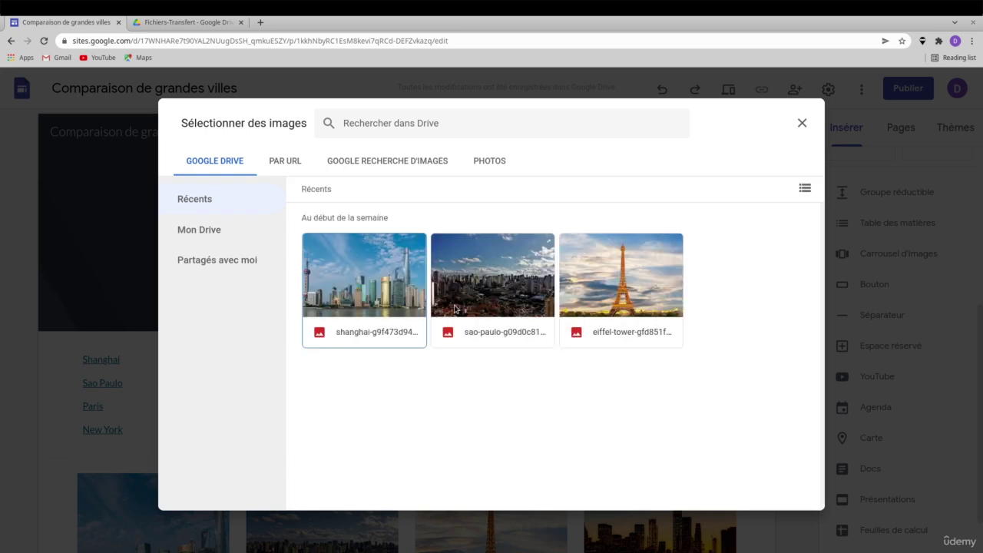
pyautogui.click(362, 284)
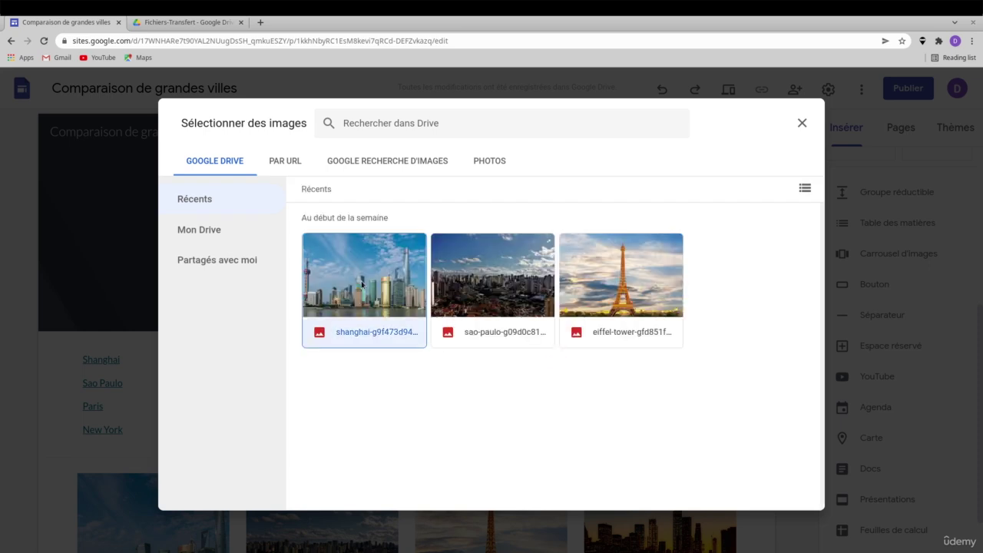
pyautogui.click(477, 289)
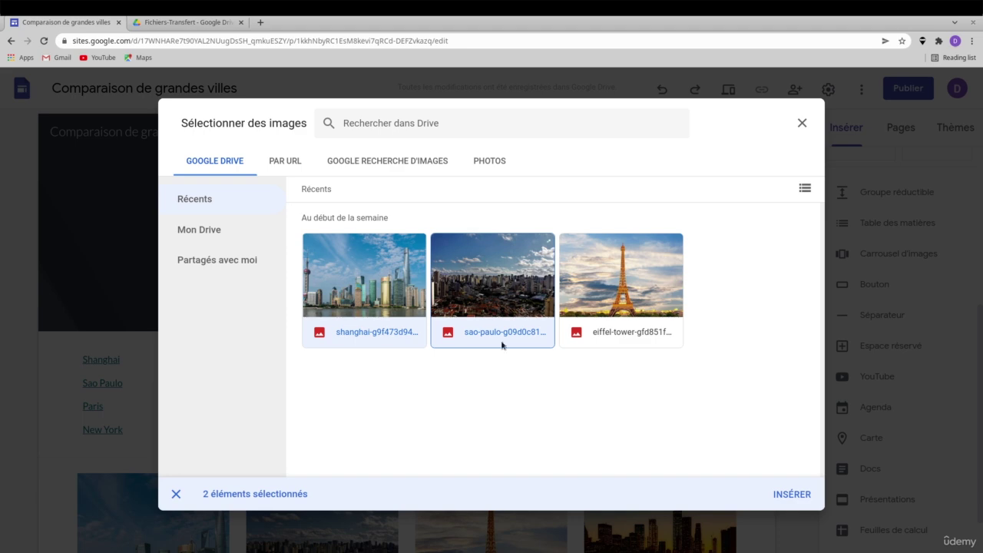
pyautogui.click(792, 495)
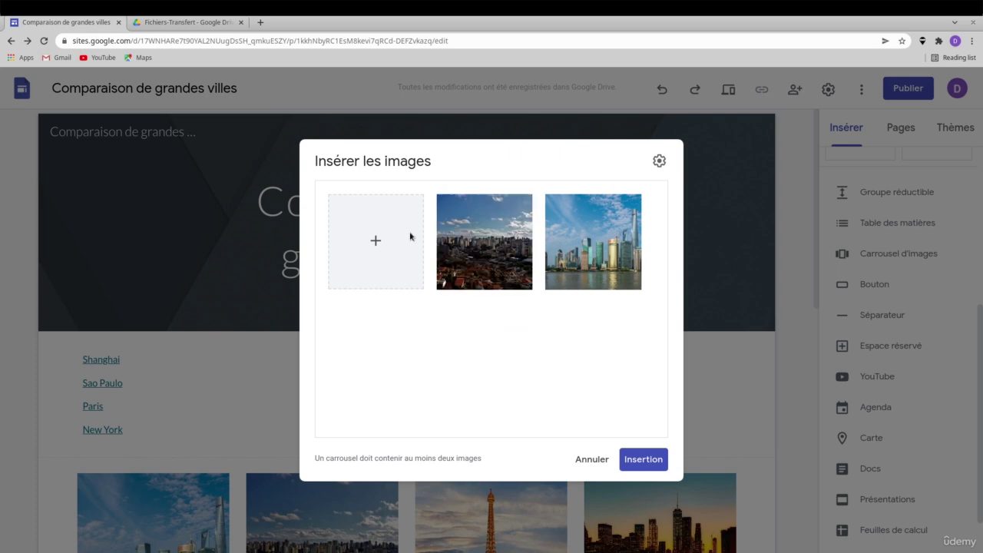
# Add a wide night panorama of Paris from a Google image search for "paris" and insert the carousel into the page
pyautogui.click(376, 243)
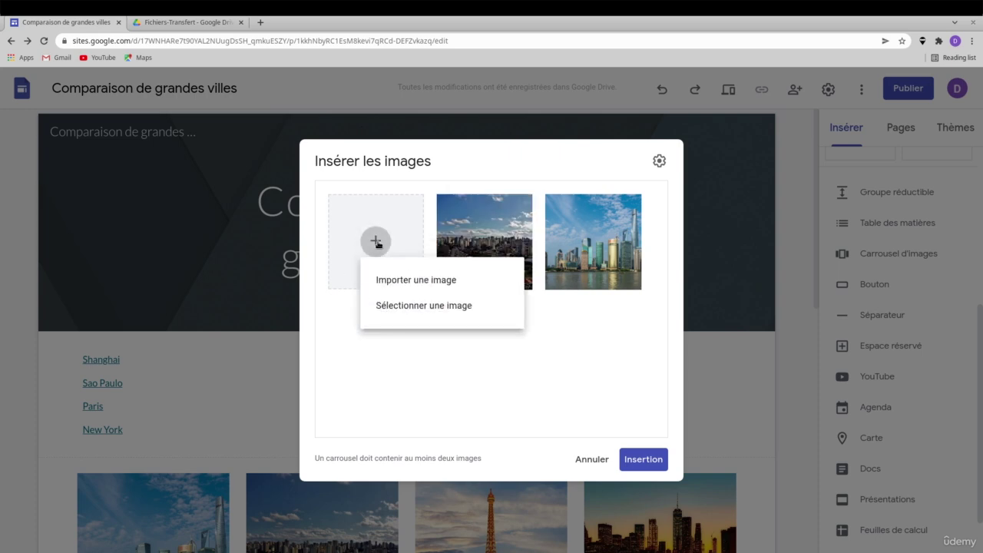
pyautogui.click(405, 306)
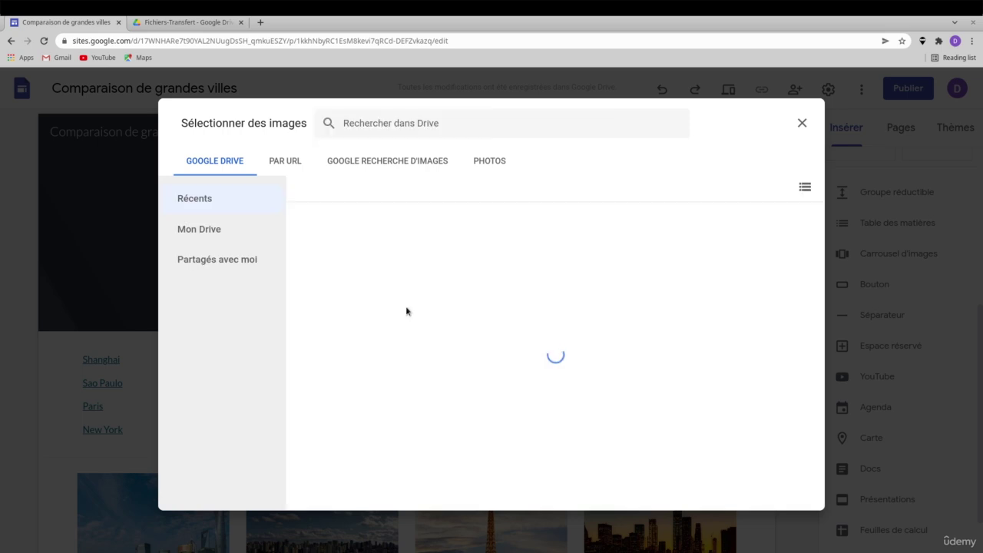
pyautogui.click(421, 165)
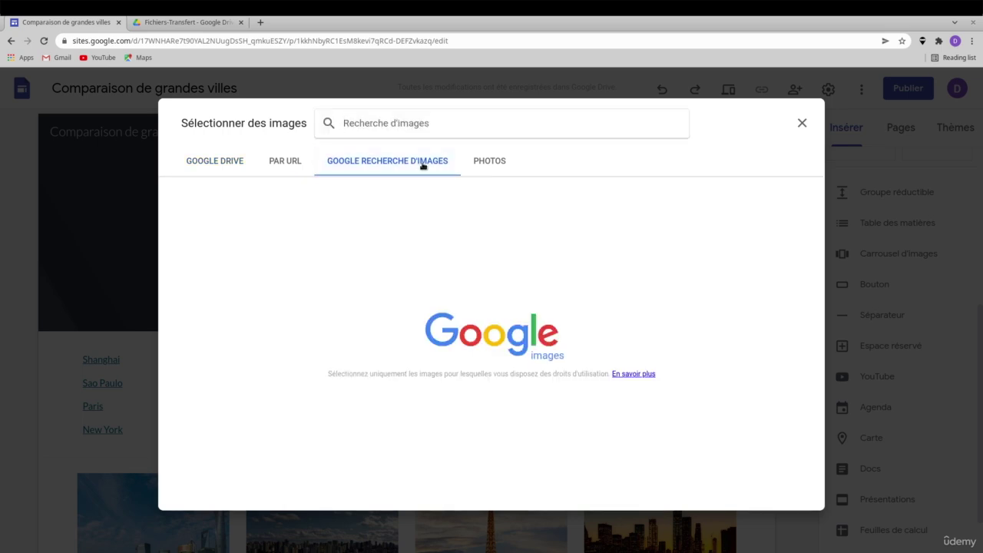
pyautogui.write('paris')
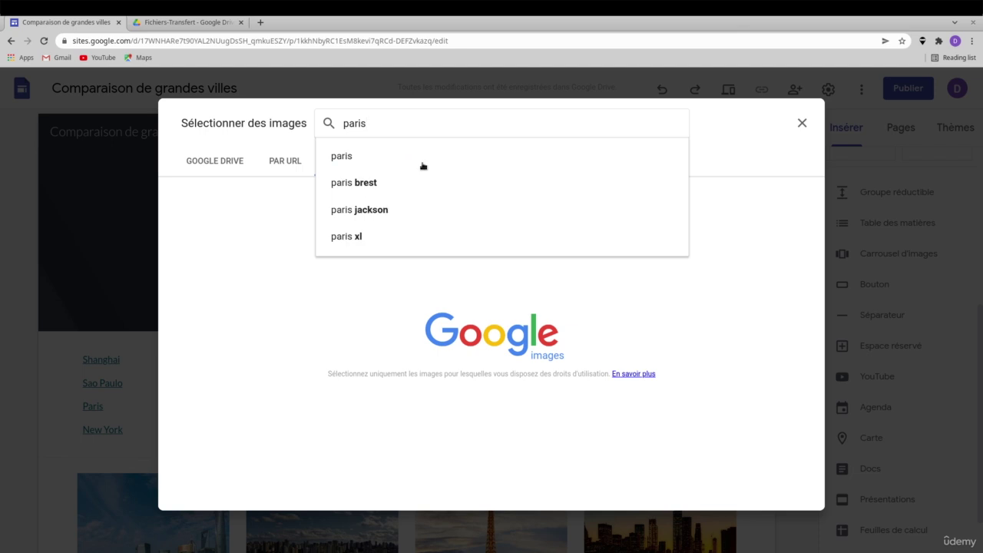
pyautogui.press('Return')
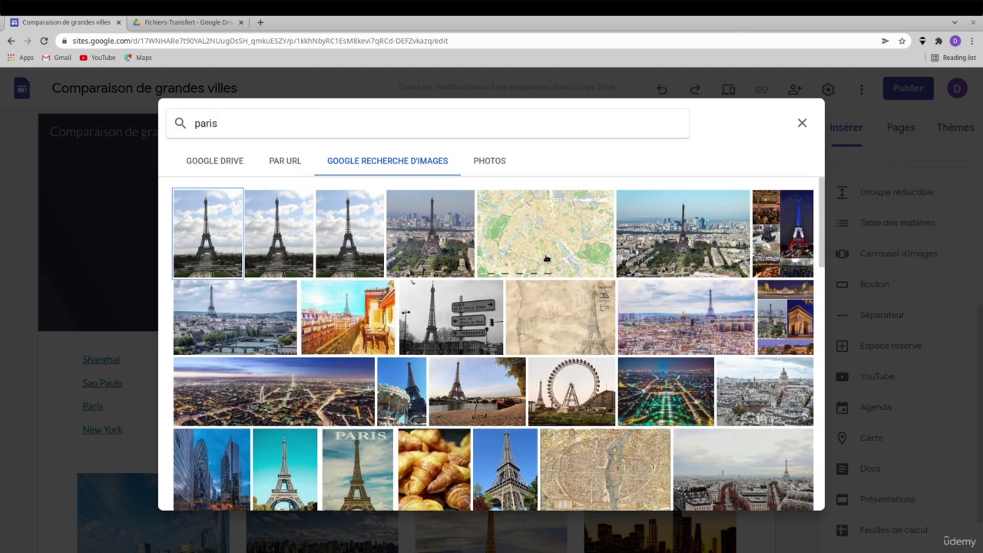
pyautogui.scroll(-2, 514, 270)
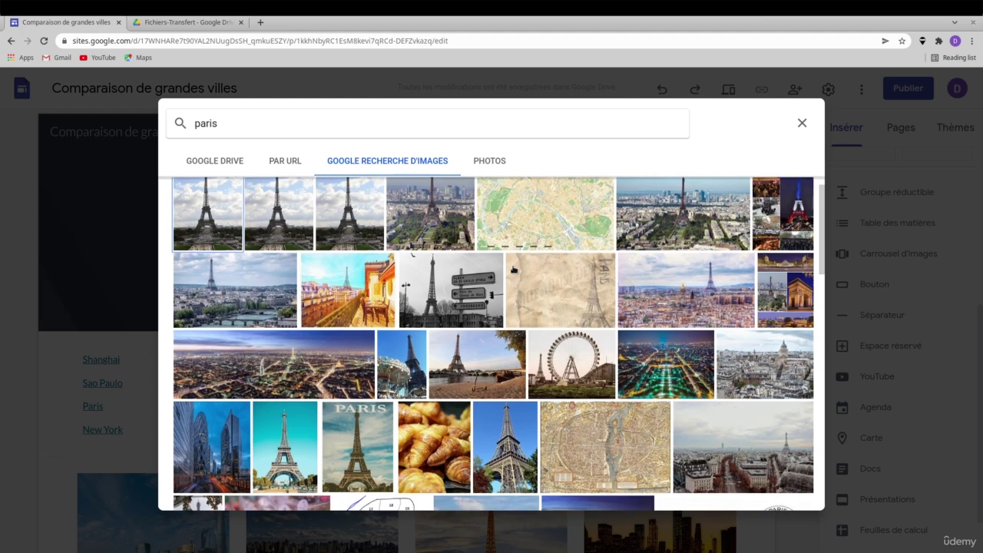
pyautogui.scroll(-1, 514, 269)
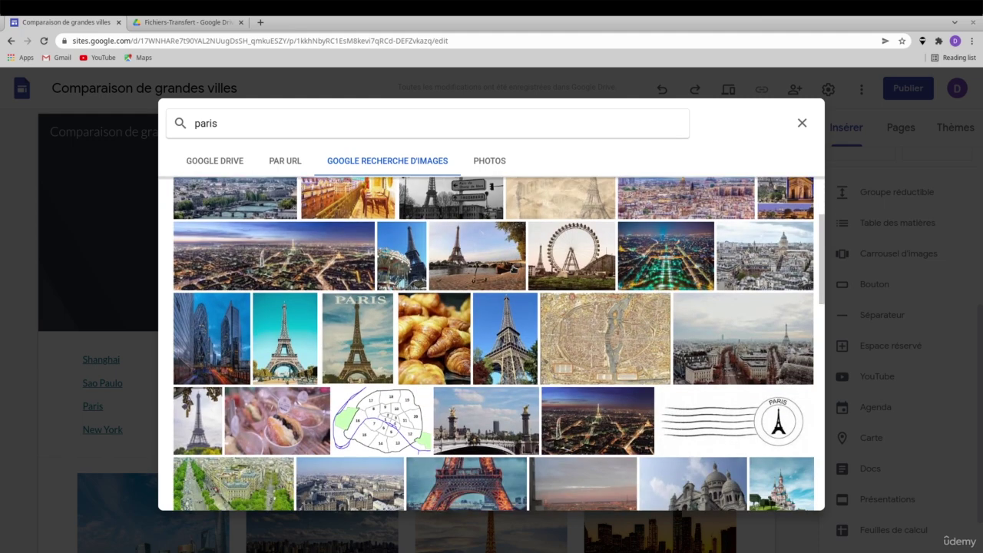
pyautogui.scroll(-1, 514, 269)
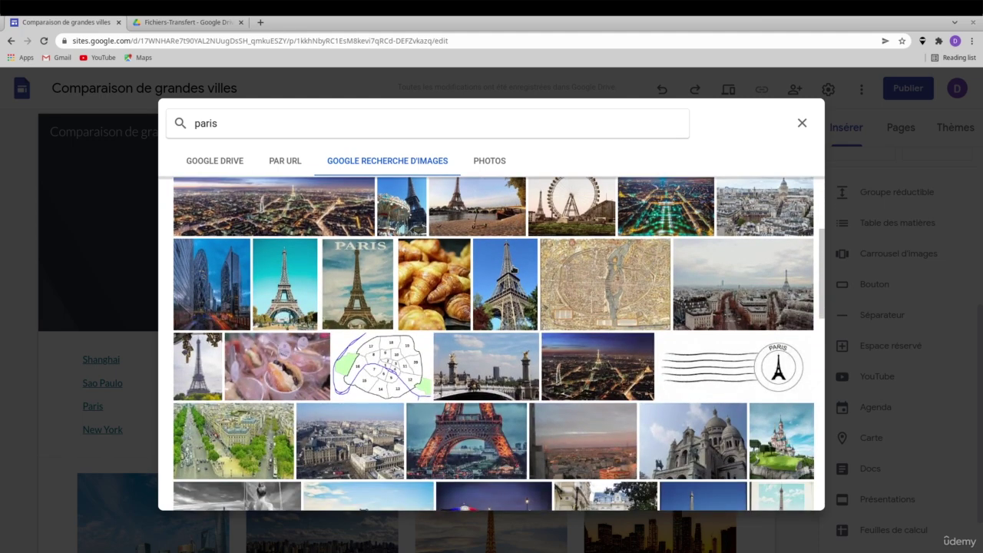
pyautogui.scroll(1, 514, 269)
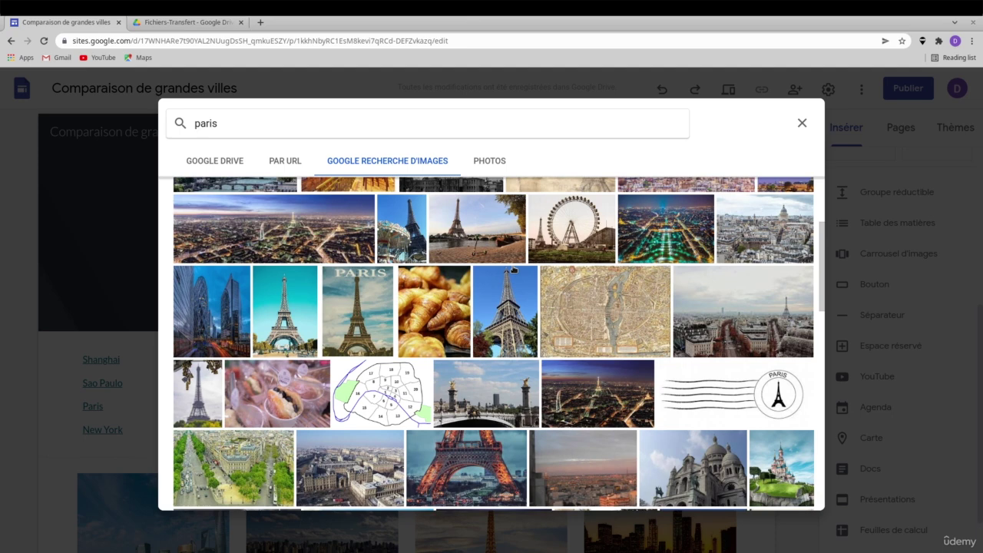
pyautogui.click(318, 227)
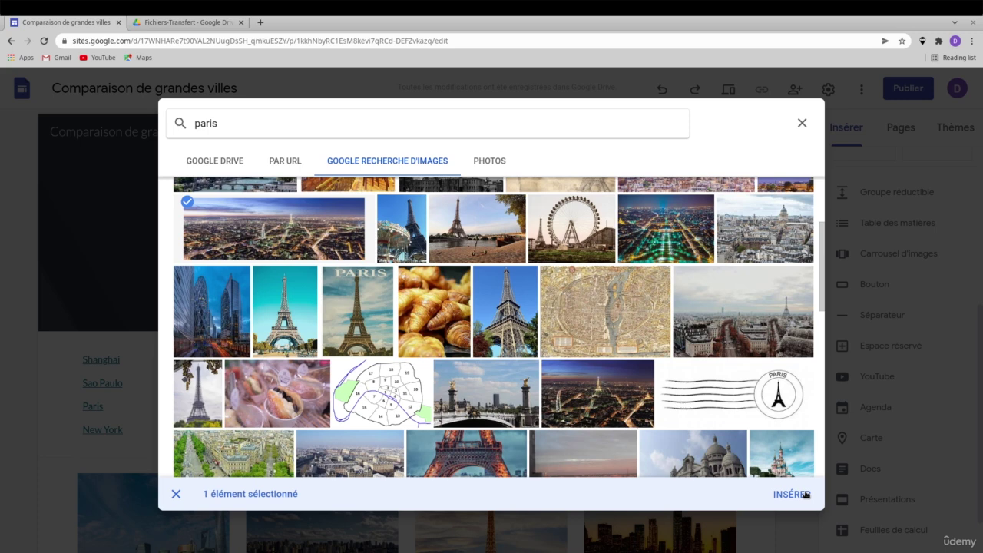
pyautogui.click(804, 494)
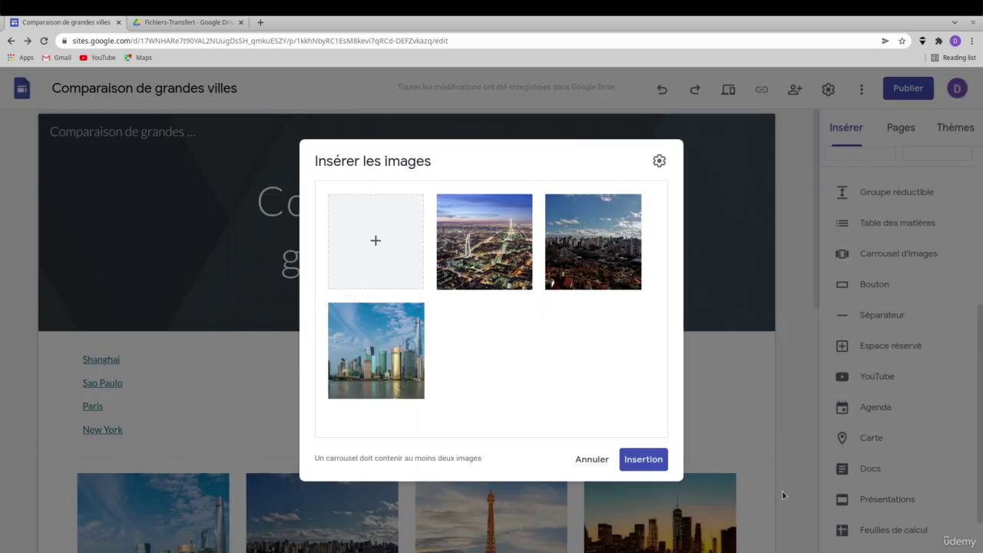
pyautogui.click(645, 459)
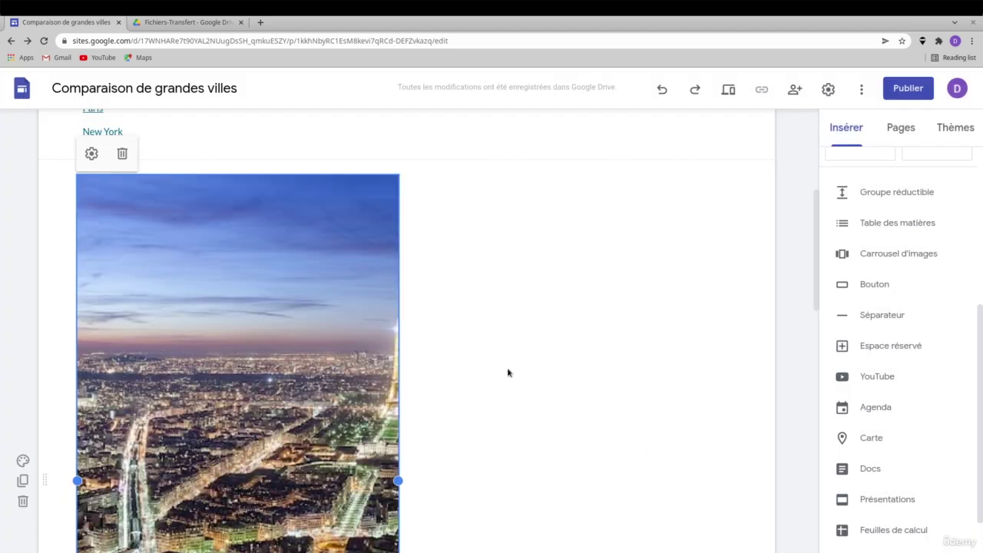
# Reduce the carousel's height to a low banner and widen it to the full content width of the page
pyautogui.scroll(-4, 481, 304)
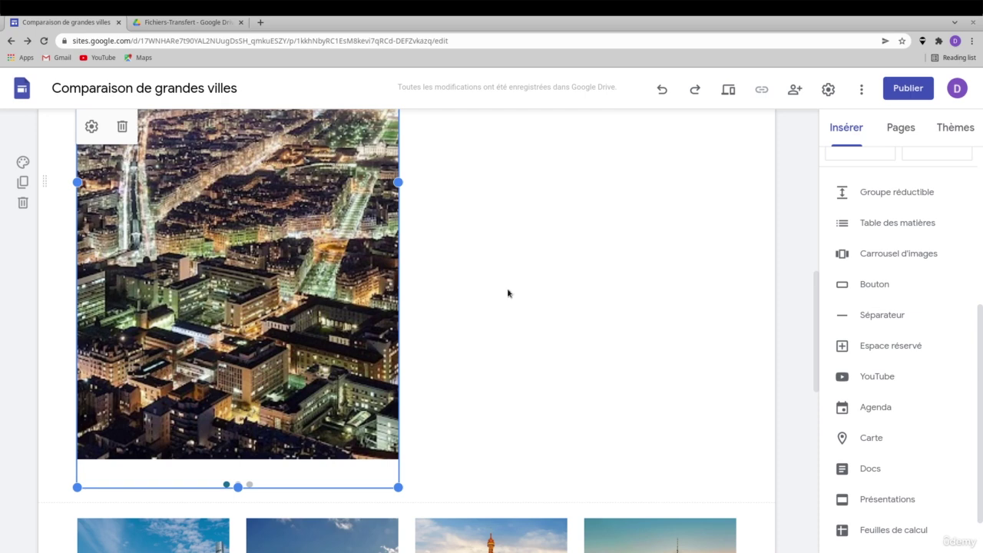
pyautogui.moveTo(239, 485); pyautogui.dragTo(237, 8)
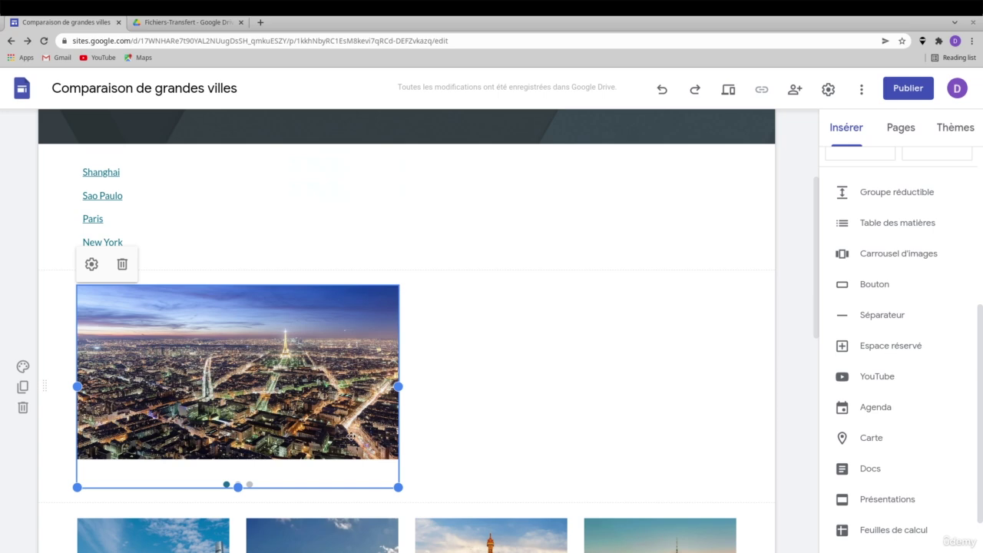
pyautogui.moveTo(398, 386); pyautogui.dragTo(722, 393)
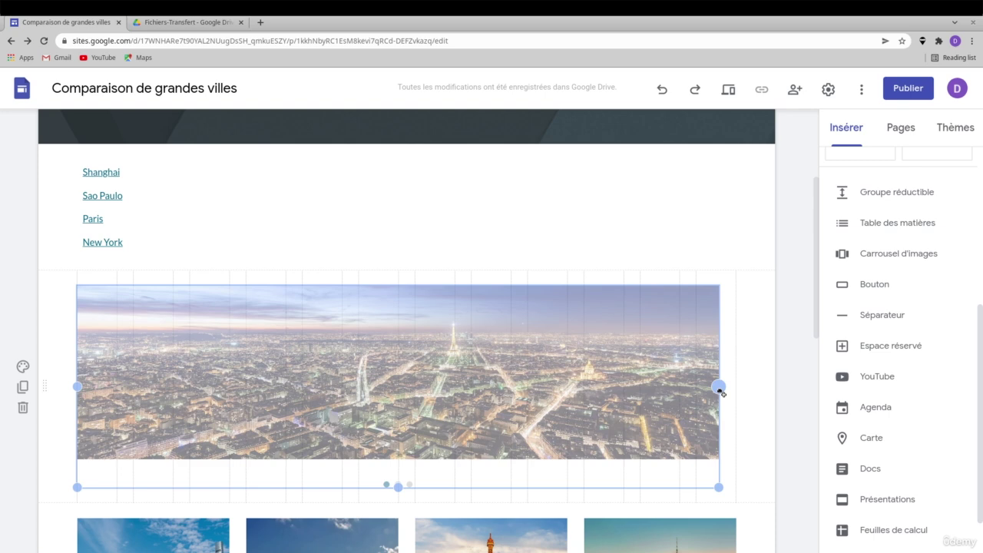
pyautogui.moveTo(722, 394); pyautogui.dragTo(734, 384)
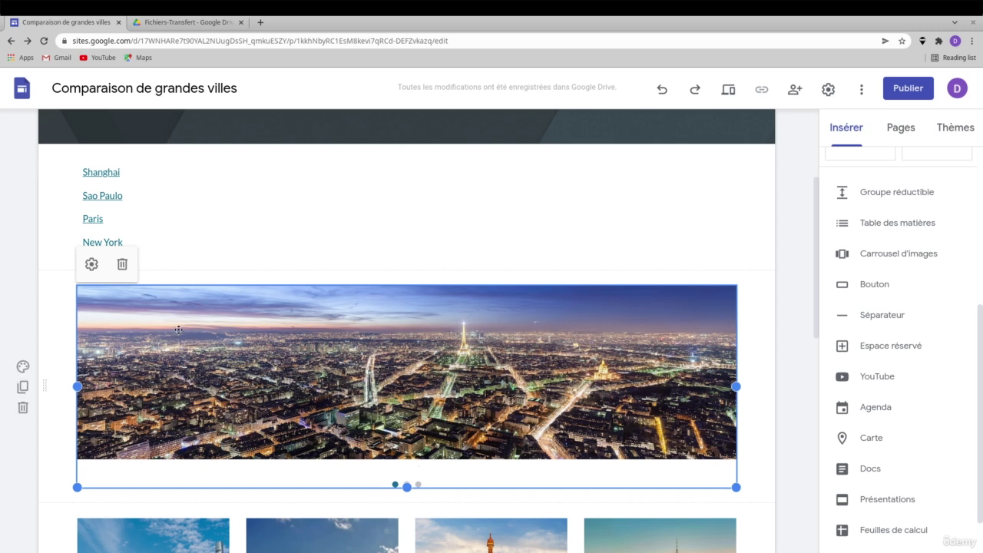
# Set the carousel to start automatically with the transition speed Élevée and update it
pyautogui.click(90, 265)
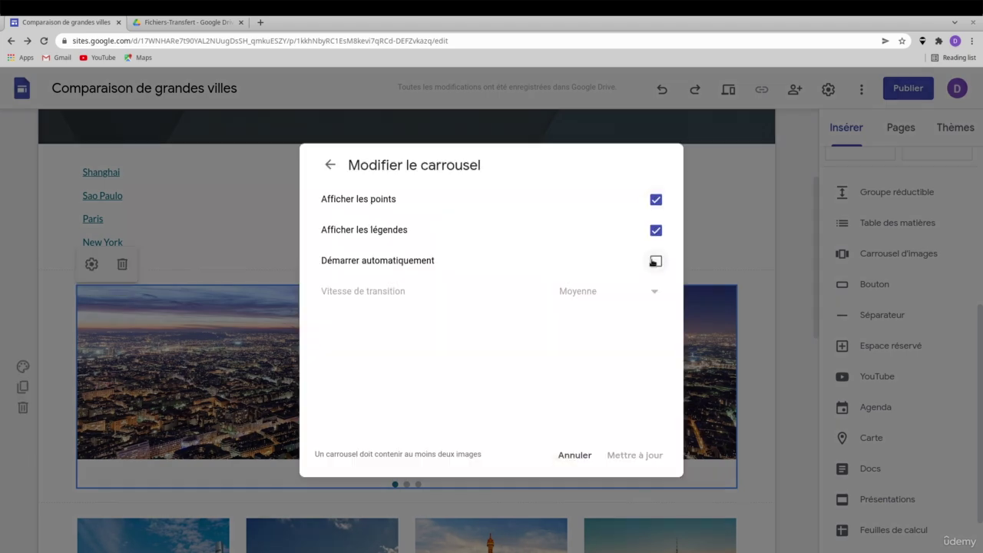
pyautogui.click(656, 262)
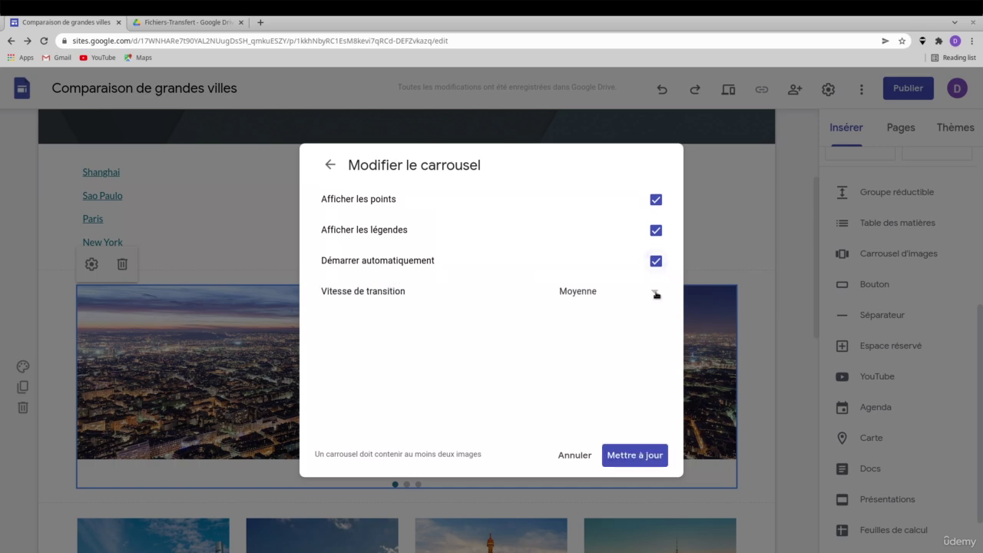
pyautogui.click(655, 293)
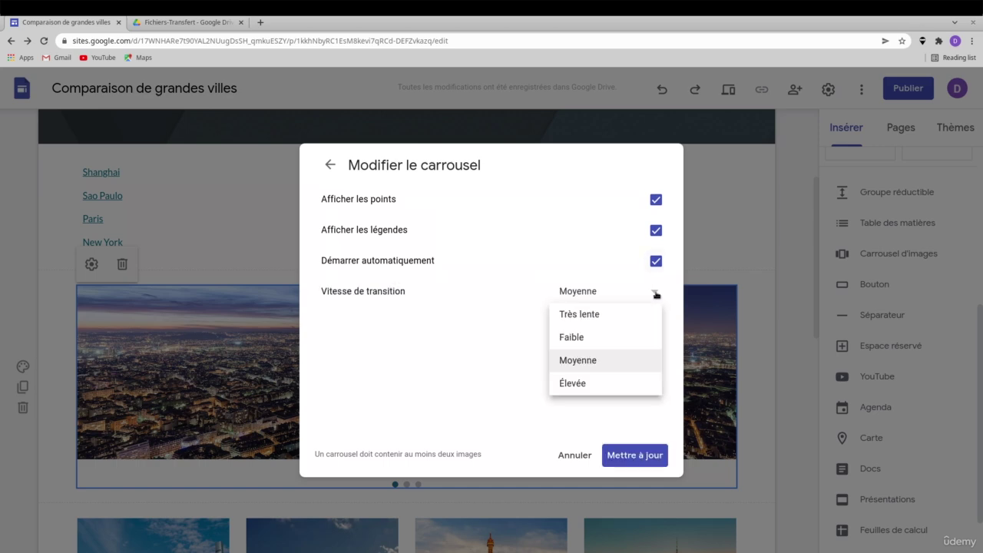
pyautogui.click(593, 384)
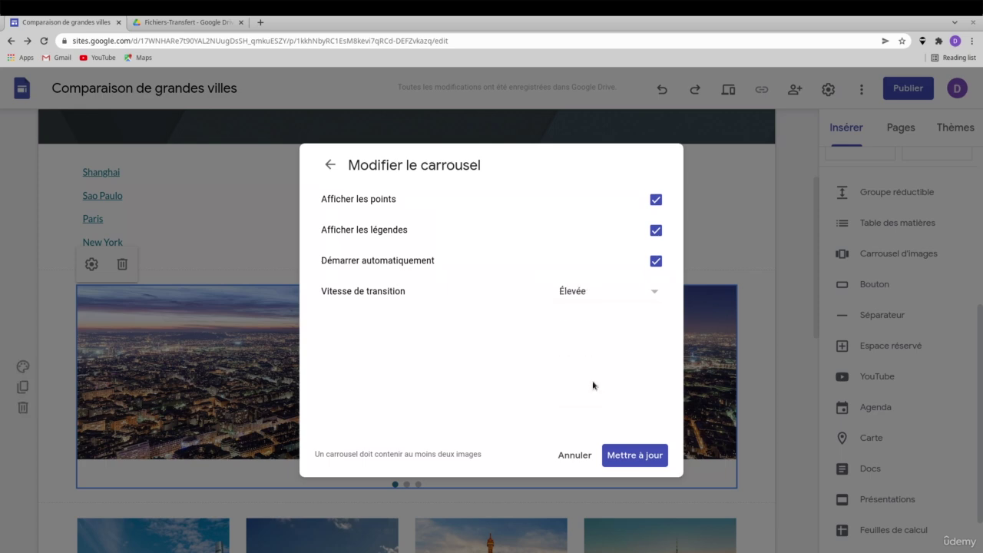
pyautogui.click(645, 455)
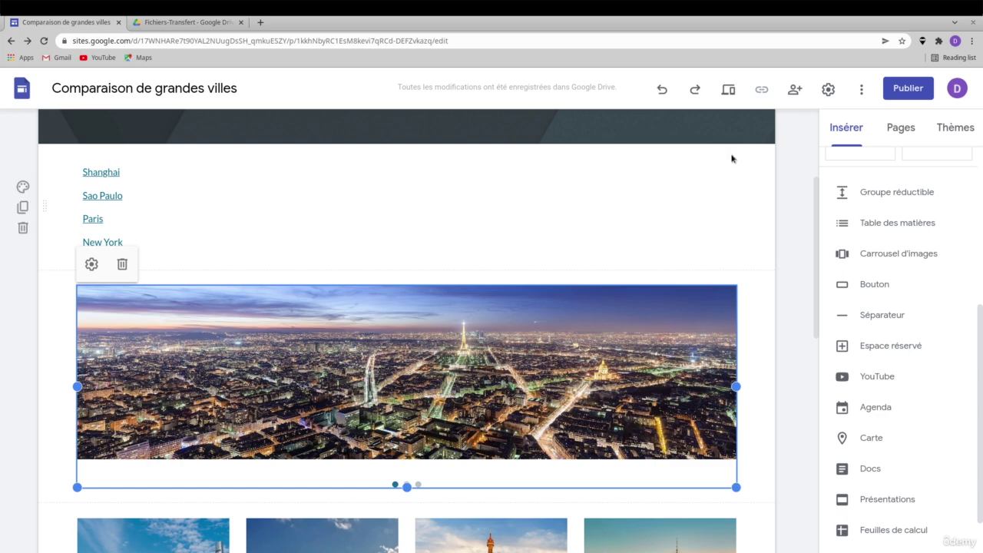
# Preview the page and examine the carousel in the large-screen and phone layouts, returning to the large-screen layout
pyautogui.click(730, 91)
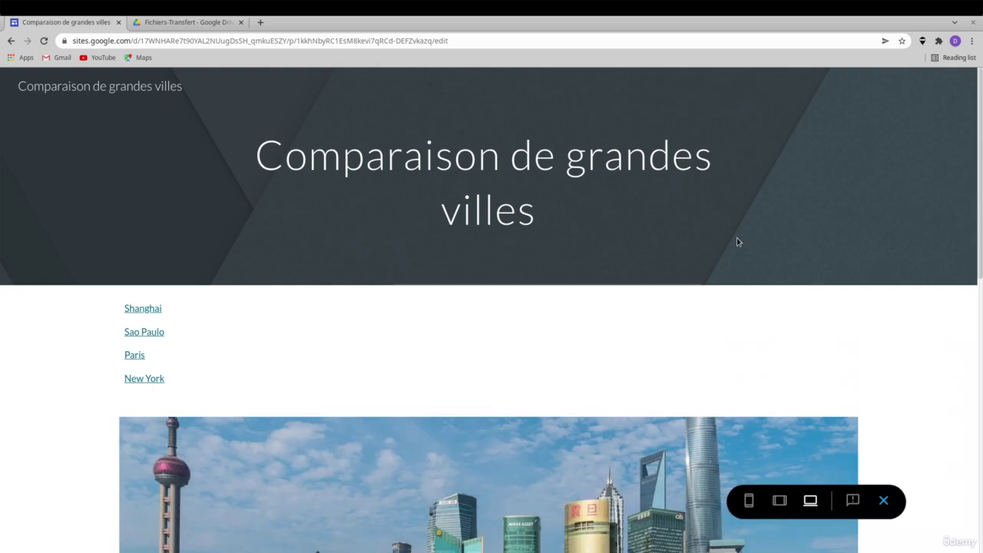
pyautogui.scroll(-3, 732, 306)
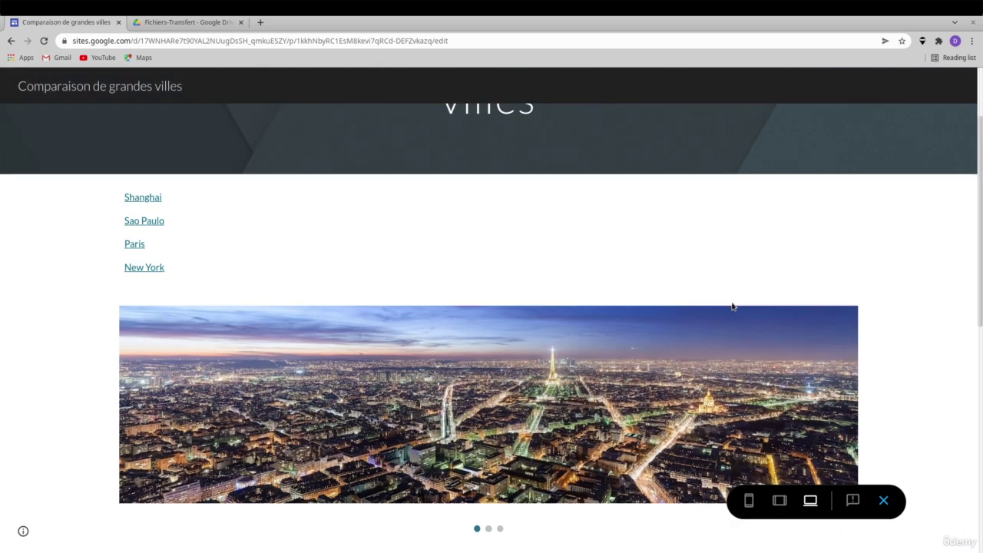
pyautogui.scroll(-1, 732, 306)
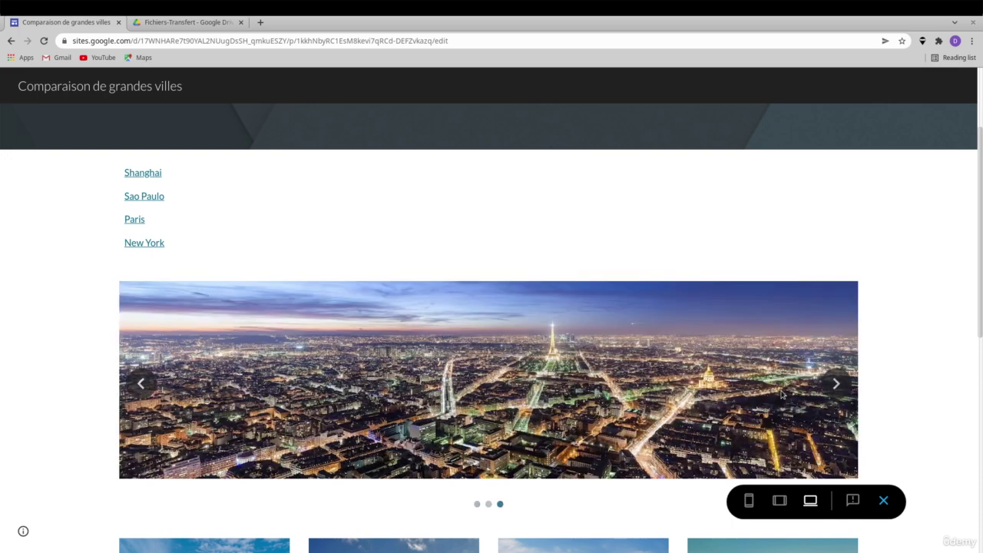
pyautogui.click(749, 502)
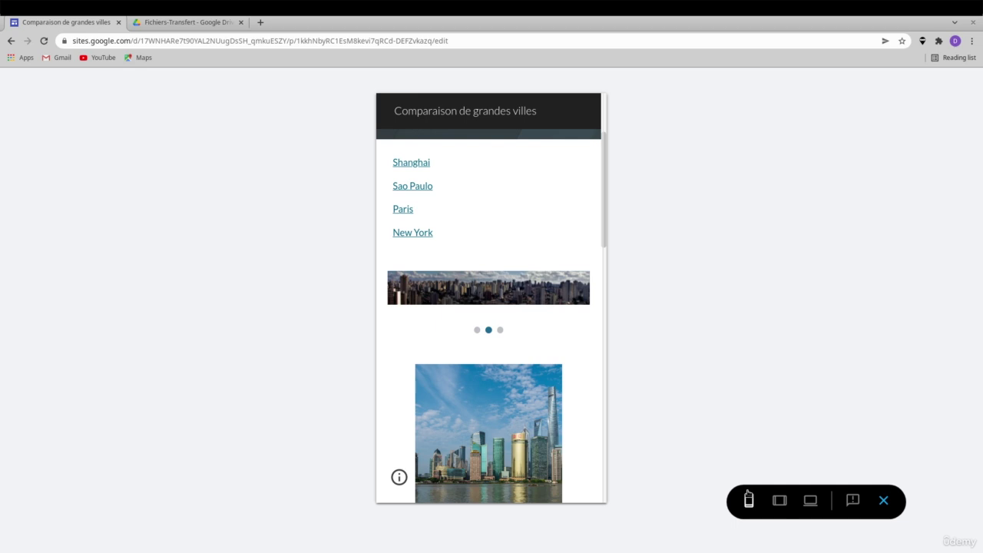
pyautogui.click(809, 505)
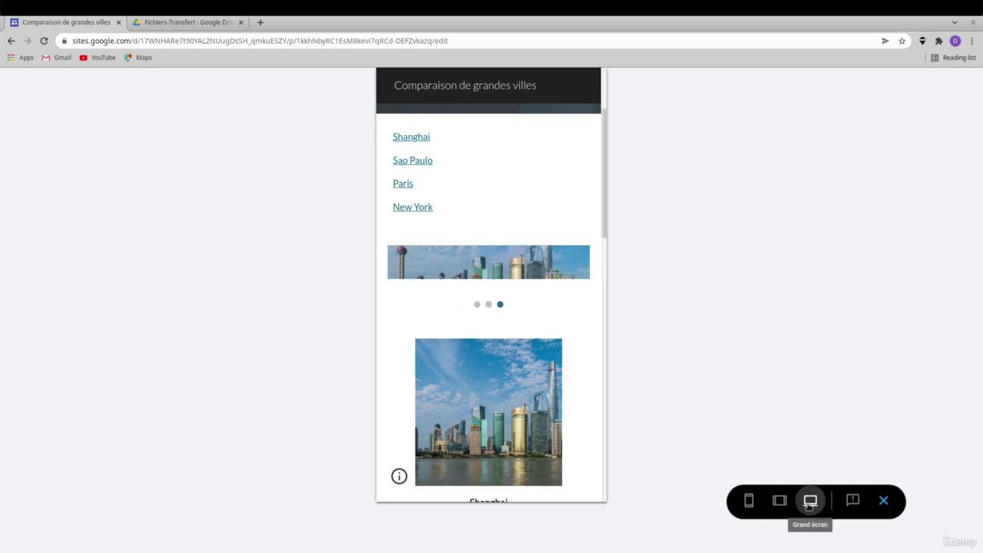